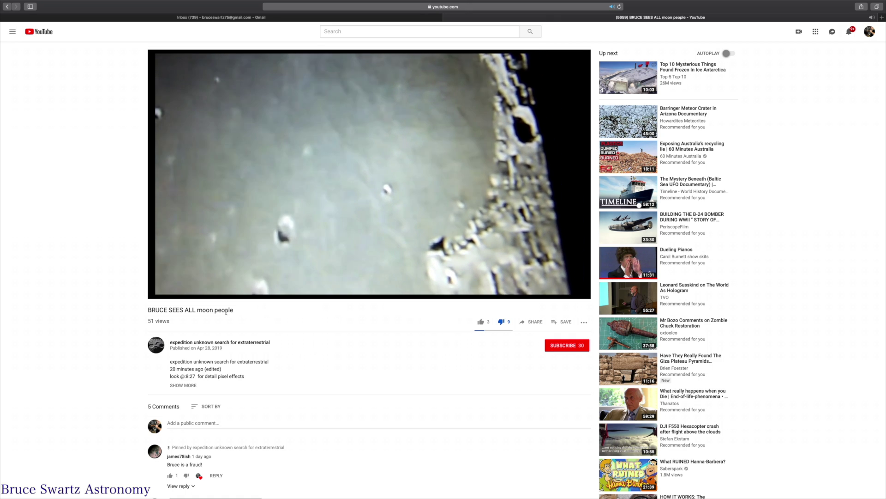
Step: Skip the moon people video ahead to 3:40, reaching the dark pixelated crater close-up
{"action": "scroll", "coordinate": [226, 312], "scroll_direction": "down", "scroll_amount": 2}
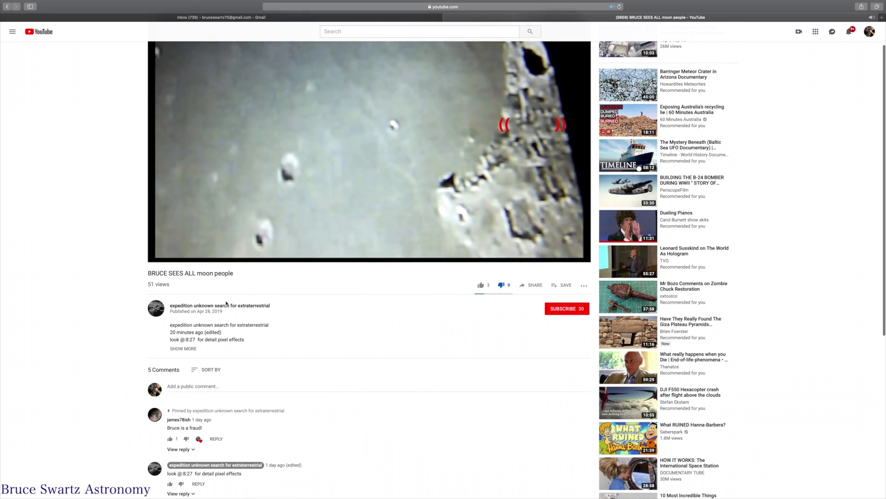
{"action": "mouse_move", "coordinate": [187, 257]}
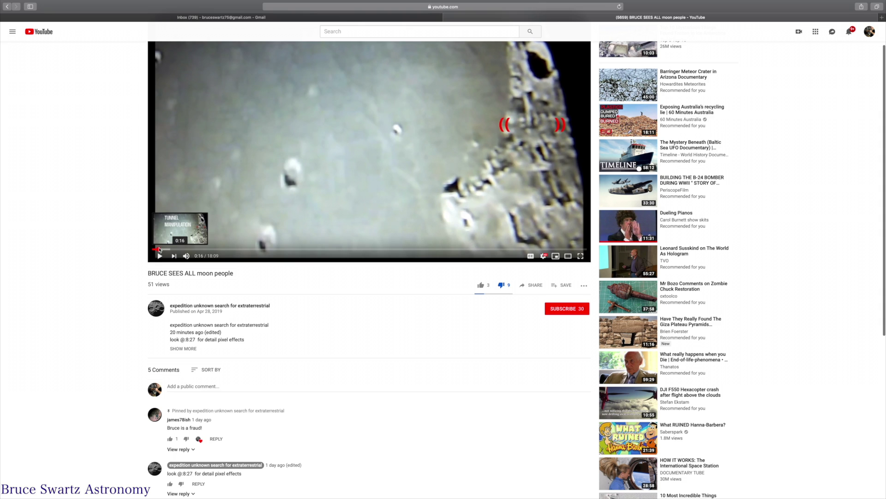
{"action": "left_click_drag", "start_coordinate": [159, 250], "coordinate": [200, 252]}
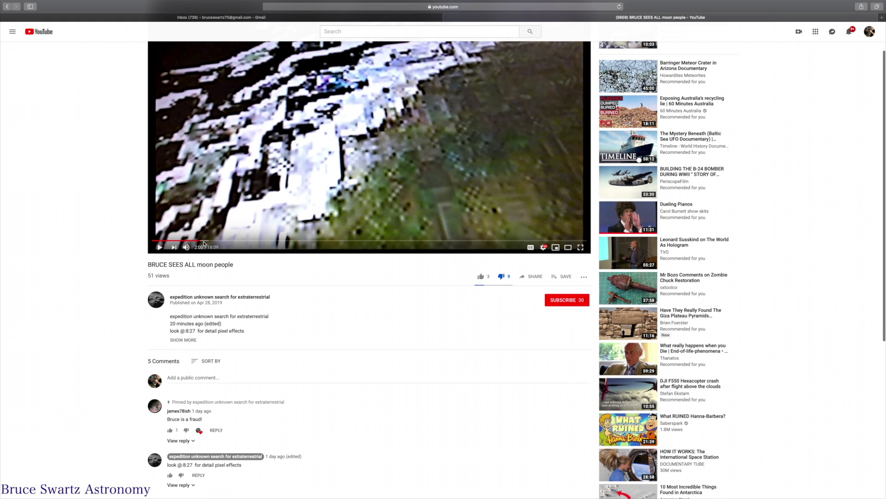
{"action": "left_click", "coordinate": [208, 241]}
{"action": "left_click", "coordinate": [230, 241]}
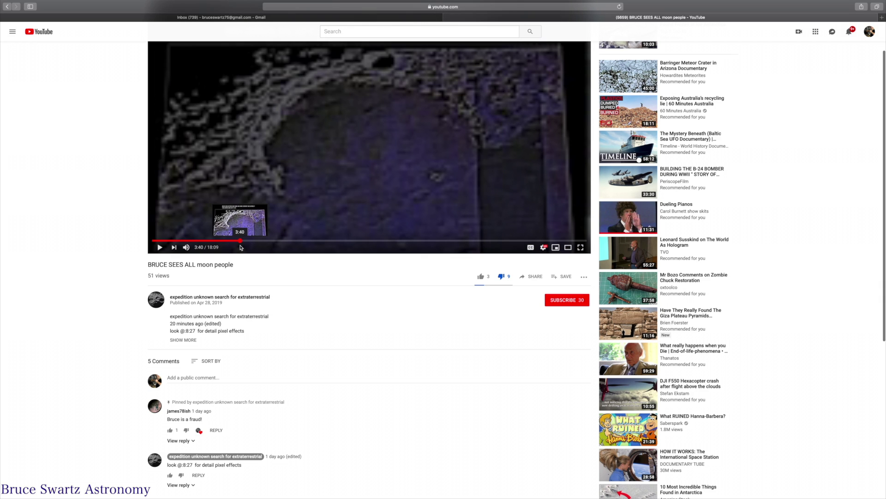
Step: Rewind the moon video to 2:34, resume playback, and pause it at 7:37
{"action": "mouse_move", "coordinate": [231, 246]}
{"action": "left_mouse_down"}
{"action": "mouse_move", "coordinate": [213, 242]}
{"action": "mouse_move", "coordinate": [284, 254]}
{"action": "left_mouse_up"}
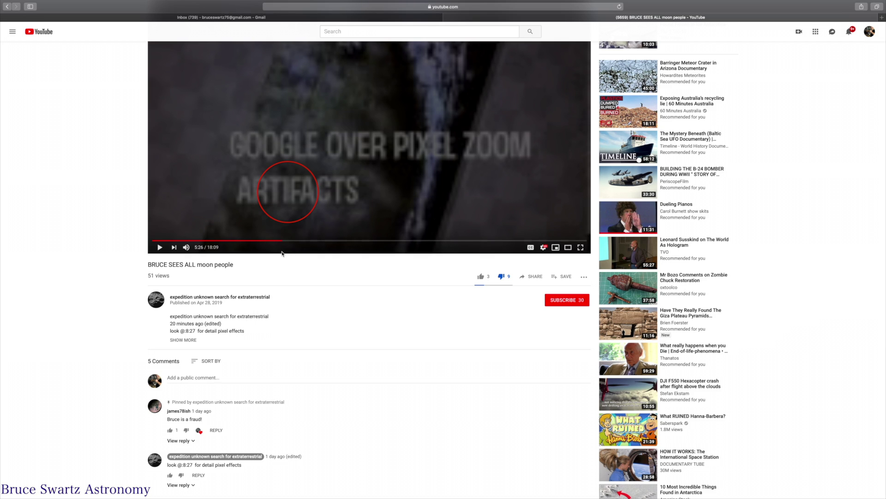
{"action": "key", "text": "space"}
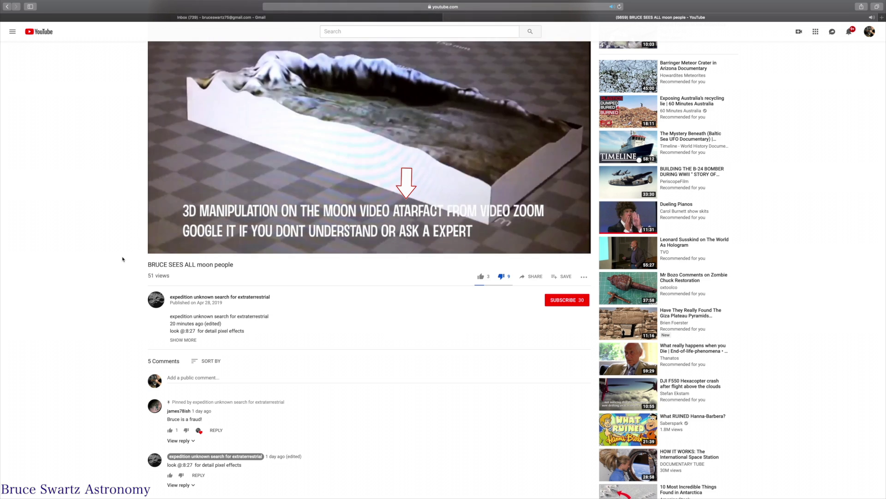
{"action": "left_click", "coordinate": [161, 248]}
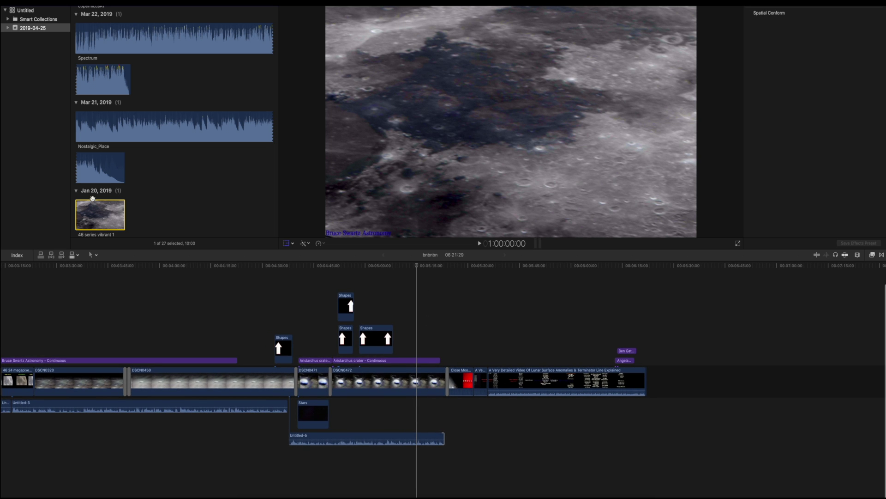
Step: Append the '46 series vibrant 1' clip to the end of the timeline and select it
{"action": "left_click_drag", "start_coordinate": [94, 213], "coordinate": [656, 376]}
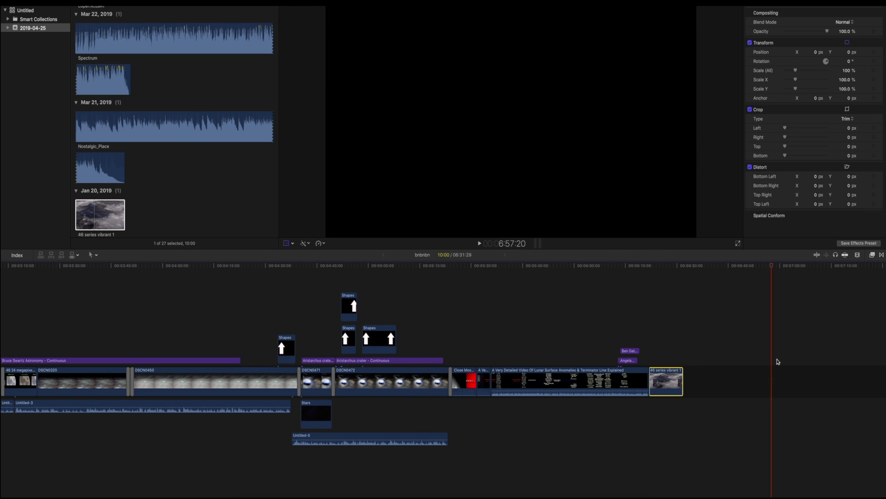
{"action": "scroll", "coordinate": [785, 369], "scroll_direction": "right", "scroll_amount": 1}
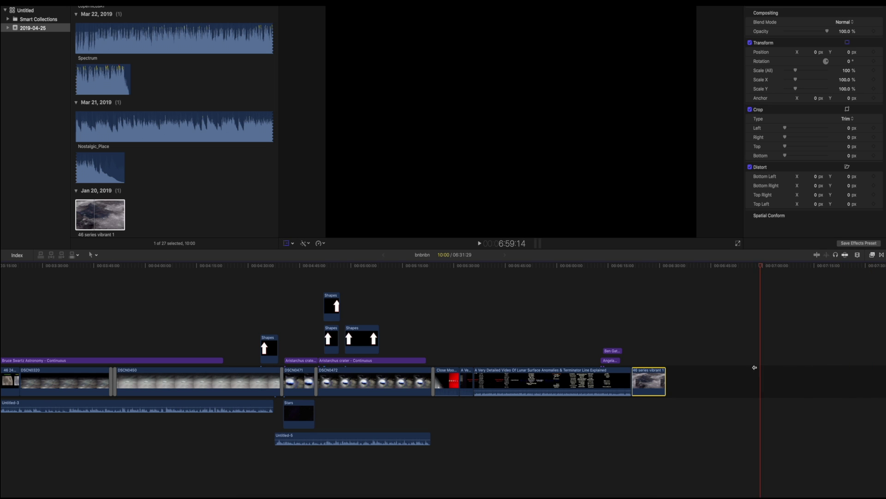
{"action": "left_click", "coordinate": [721, 367]}
{"action": "left_click_drag", "start_coordinate": [649, 376], "coordinate": [644, 340]}
Step: Scrub through the new moon clip and preview it in the full-screen viewer
{"action": "left_click", "coordinate": [635, 266]}
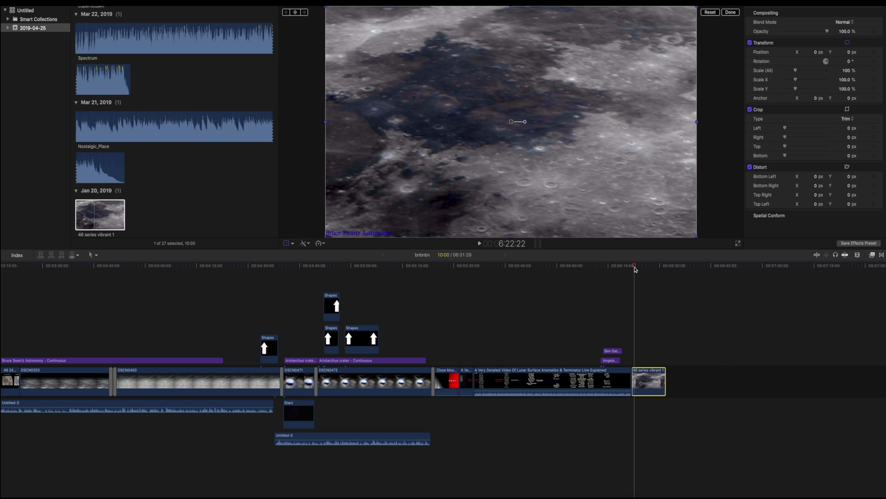
{"action": "mouse_move", "coordinate": [634, 267]}
{"action": "left_mouse_down"}
{"action": "mouse_move", "coordinate": [660, 272]}
{"action": "mouse_move", "coordinate": [647, 275]}
{"action": "left_mouse_up"}
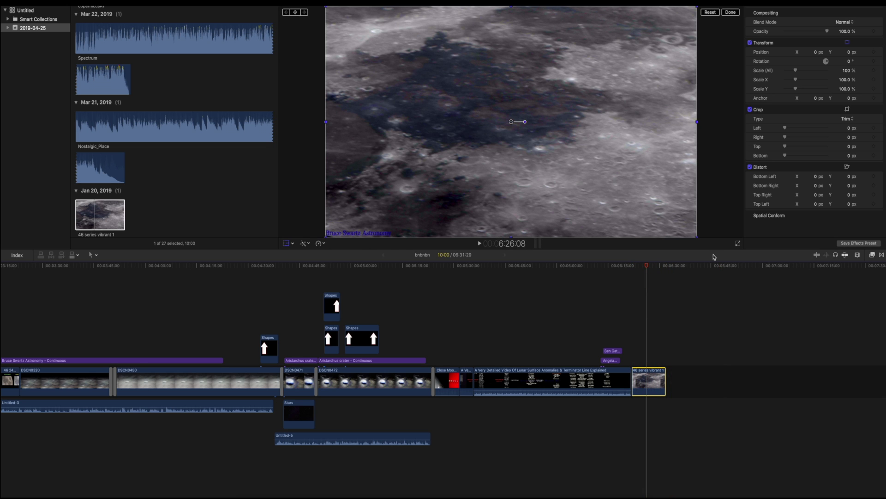
{"action": "left_click", "coordinate": [738, 242]}
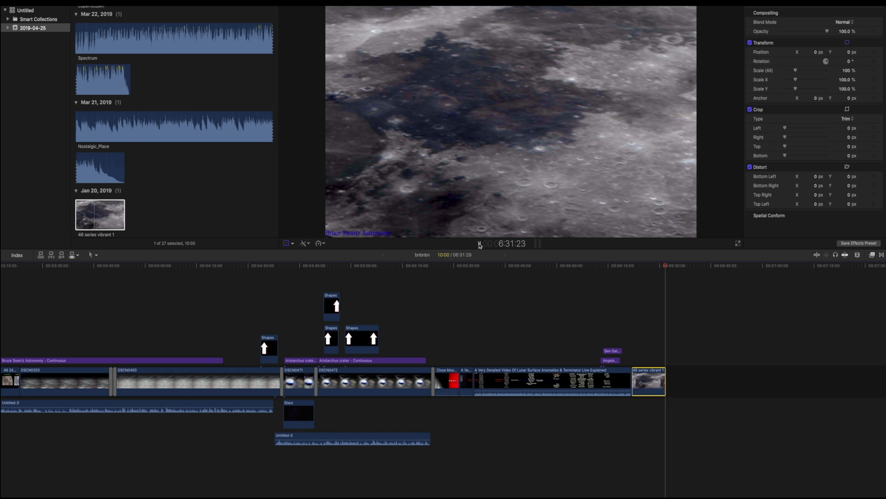
{"action": "left_click", "coordinate": [645, 271]}
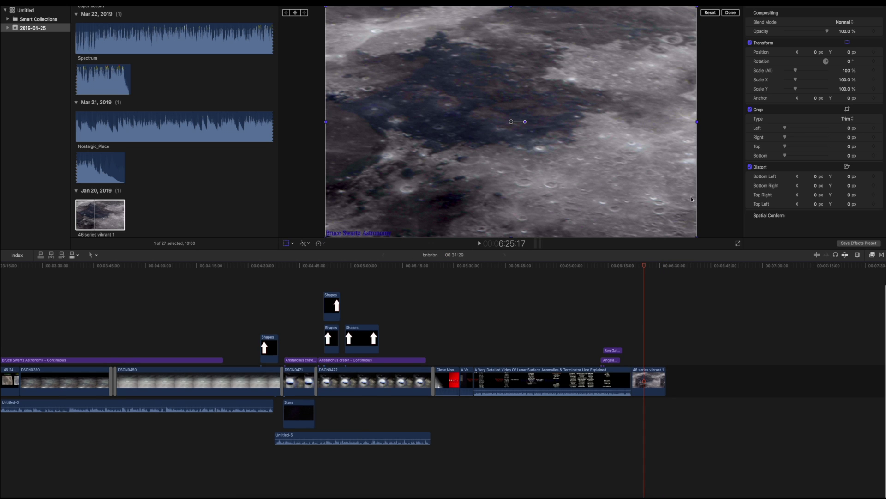
Step: Apply the X-Ray effect from the Effects browser to the '46 series vibrant 1' clip
{"action": "left_click", "coordinate": [872, 254]}
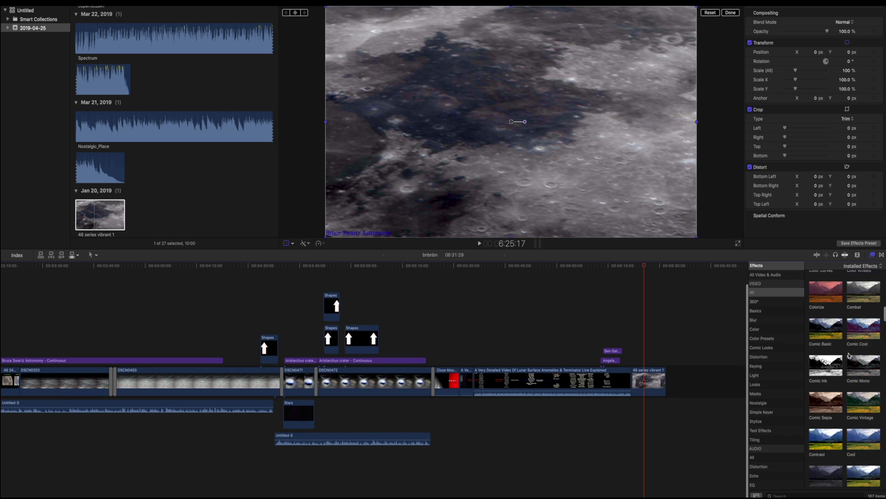
{"action": "scroll", "coordinate": [855, 346], "scroll_direction": "down", "scroll_amount": 5}
{"action": "scroll", "coordinate": [855, 346], "scroll_direction": "down", "scroll_amount": 10}
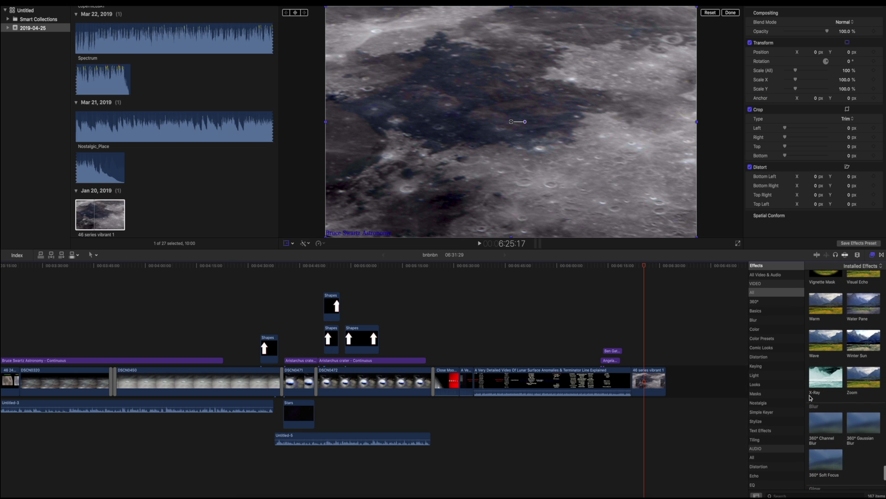
{"action": "left_click_drag", "start_coordinate": [825, 386], "coordinate": [646, 384]}
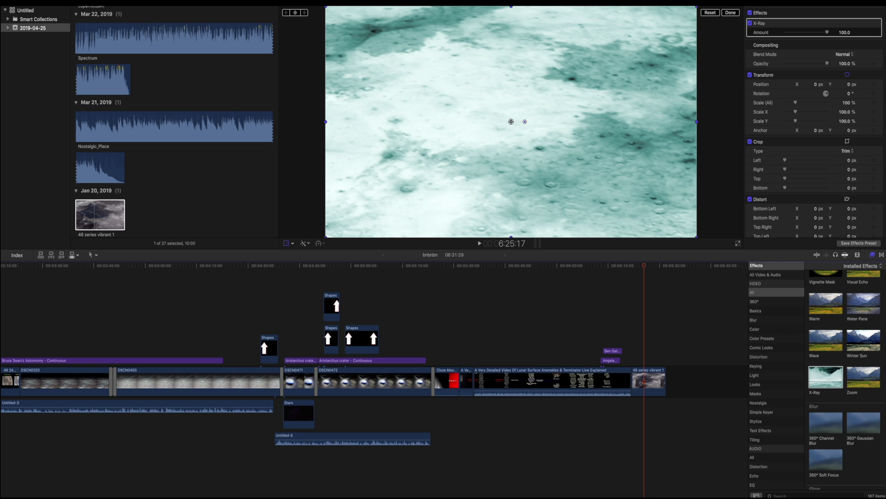
{"action": "key", "text": "super+6"}
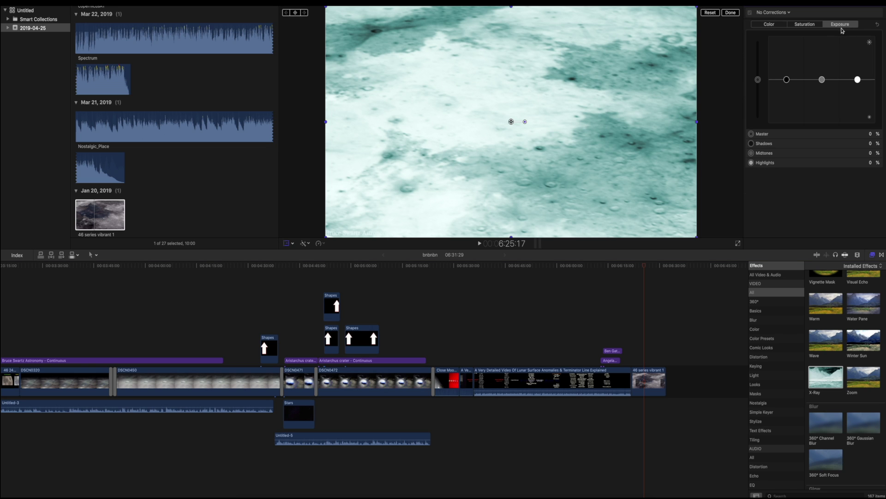
Step: Lower the moon clip's Master exposure to -49 % on the Color Board
{"action": "left_click", "coordinate": [807, 25]}
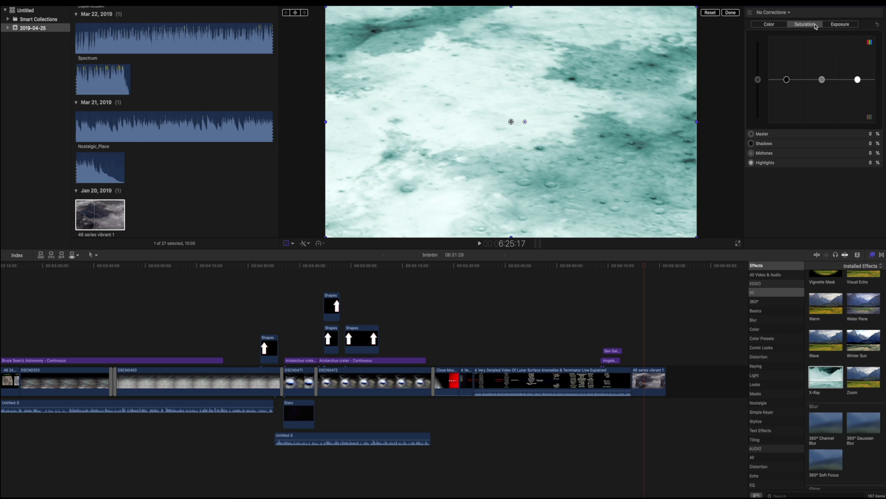
{"action": "left_click", "coordinate": [840, 25]}
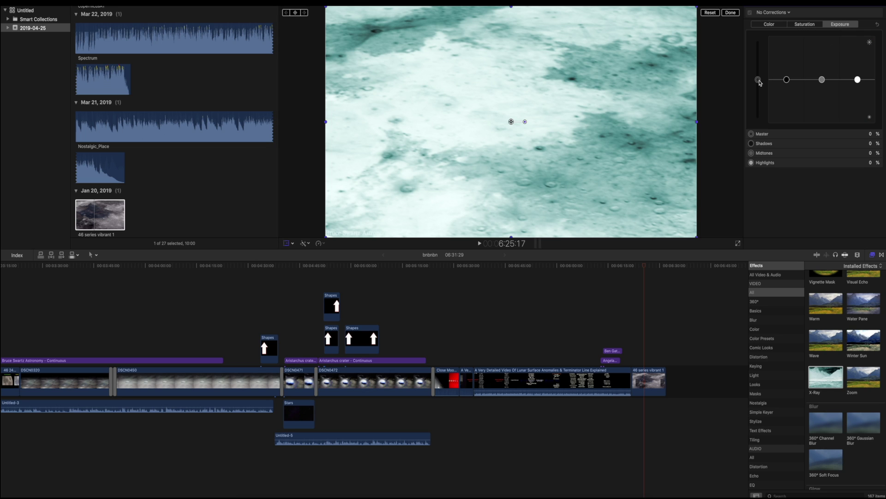
{"action": "left_click_drag", "start_coordinate": [759, 82], "coordinate": [760, 103]}
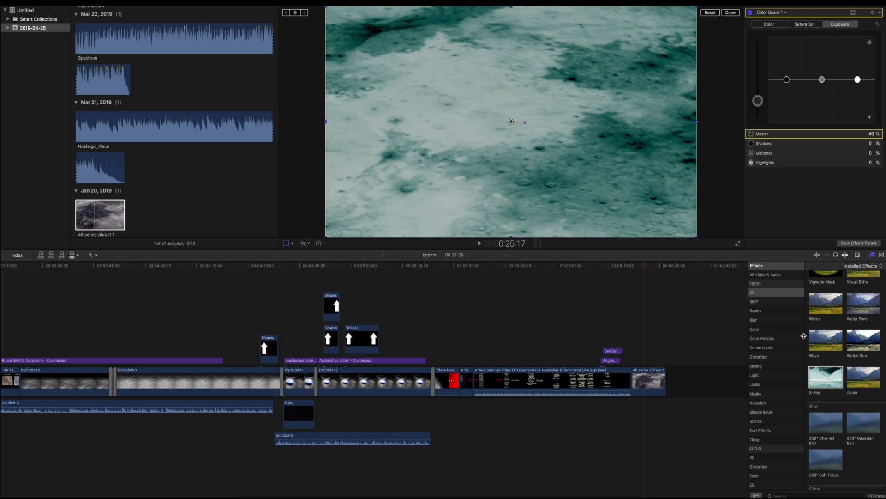
Step: Drag the Sharpen effect onto '46 series vibrant 1' and set its amount to 100
{"action": "scroll", "coordinate": [834, 373], "scroll_direction": "down", "scroll_amount": 15}
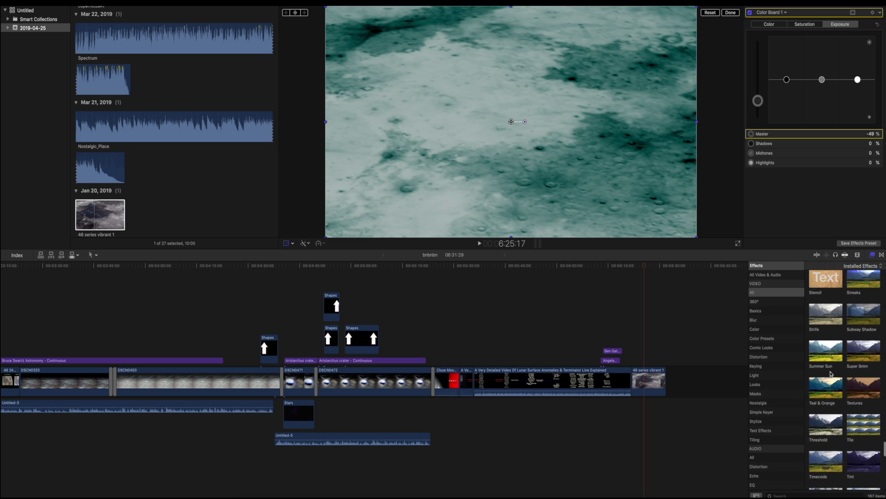
{"action": "scroll", "coordinate": [831, 373], "scroll_direction": "up", "scroll_amount": 5}
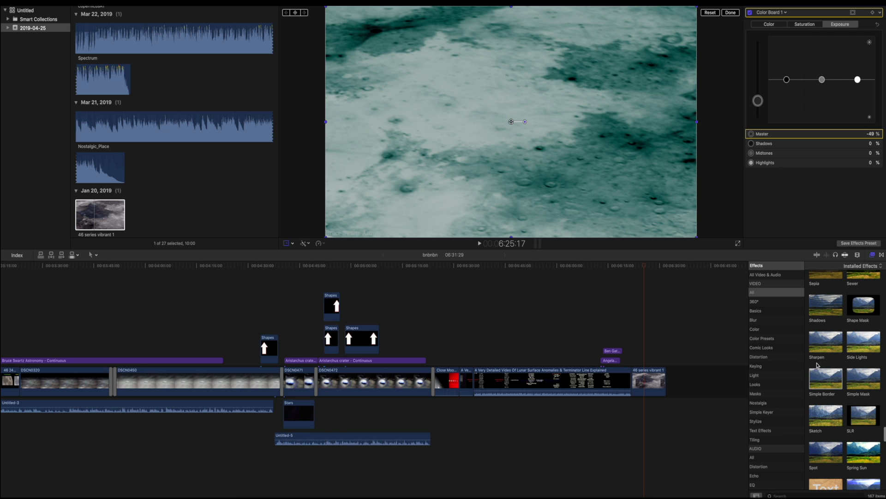
{"action": "left_click_drag", "start_coordinate": [826, 358], "coordinate": [653, 370]}
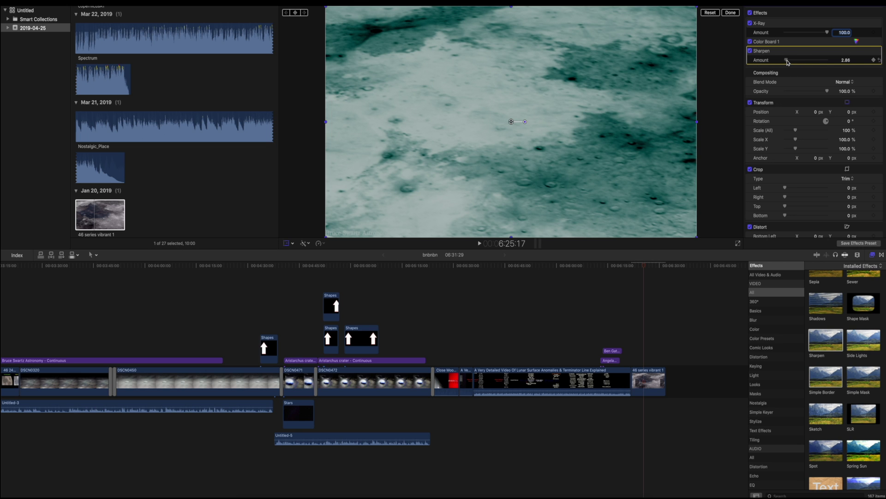
{"action": "left_click_drag", "start_coordinate": [787, 60], "coordinate": [827, 60]}
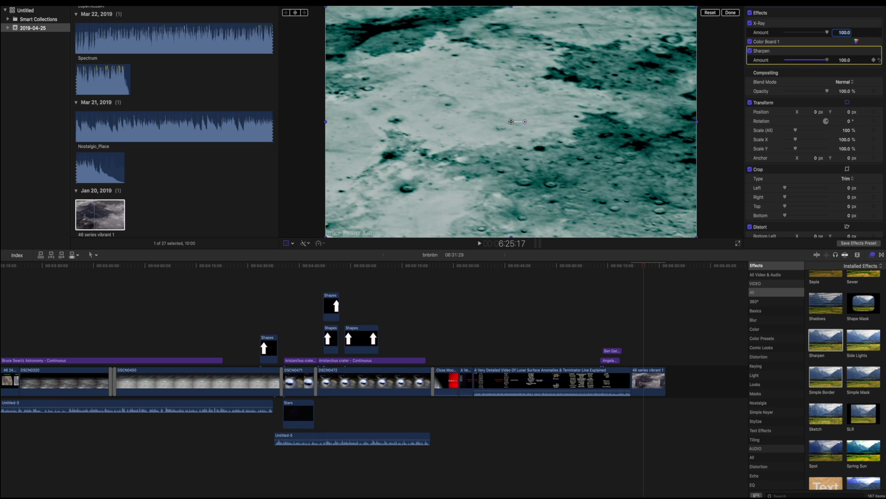
Step: Reduce the Sharpen amount to 2.5 and close the Effects browser
{"action": "left_click_drag", "start_coordinate": [827, 60], "coordinate": [768, 60]}
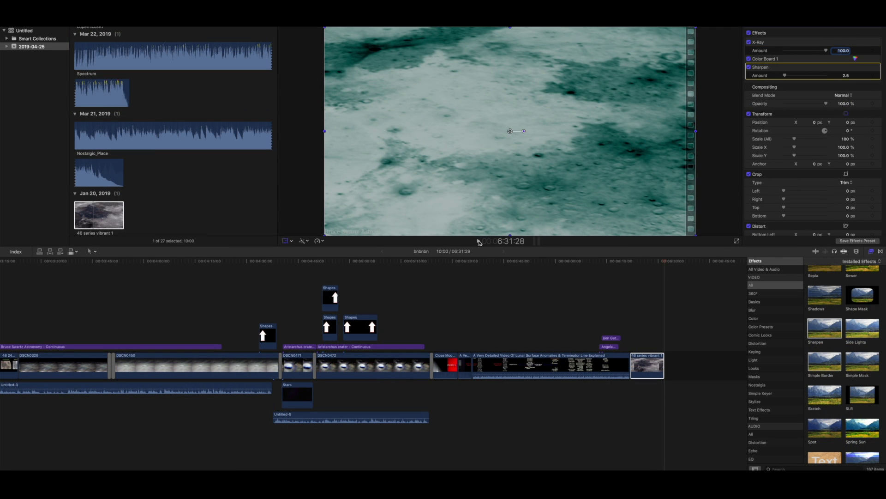
{"action": "left_click", "coordinate": [871, 251]}
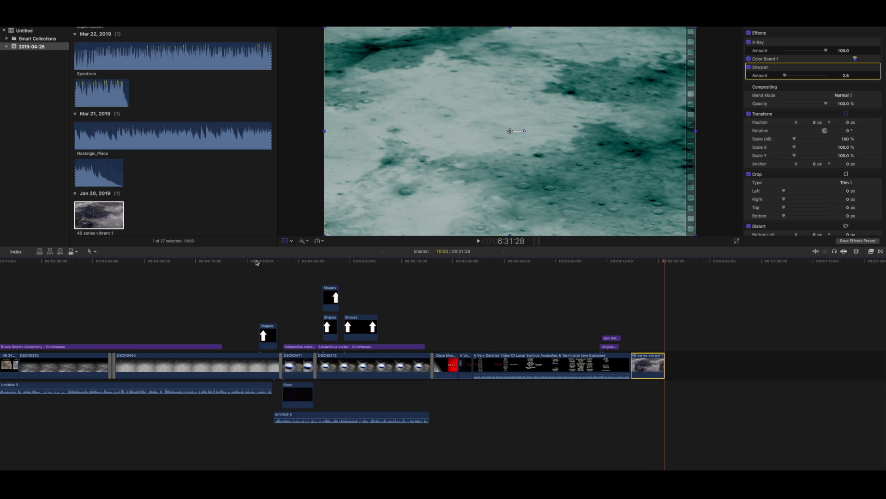
{"action": "left_click_drag", "start_coordinate": [256, 262], "coordinate": [206, 263]}
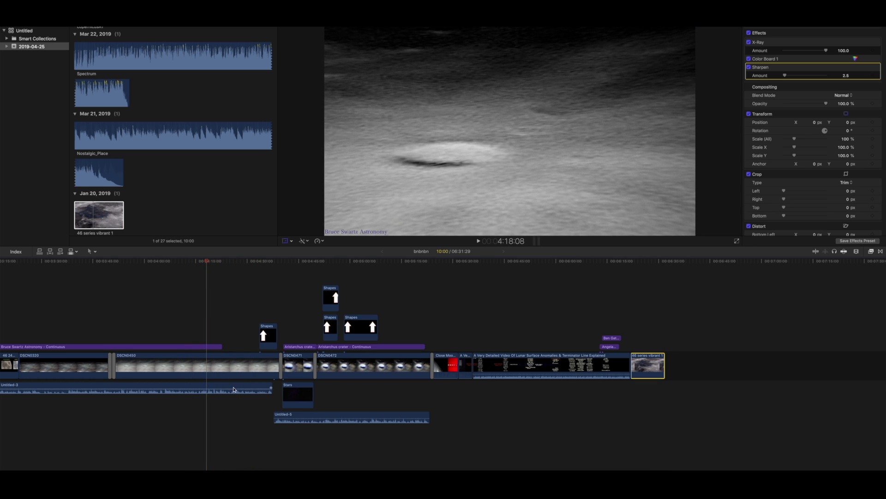
Step: Select clip DSCN0450 and check its color board: saturation -100 %, shadows exposure -14 %
{"action": "left_click", "coordinate": [240, 363]}
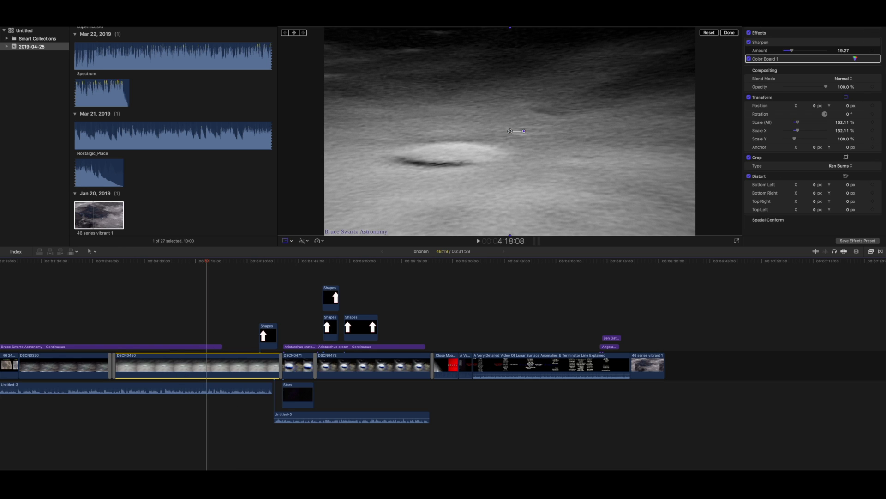
{"action": "key", "text": "super+6"}
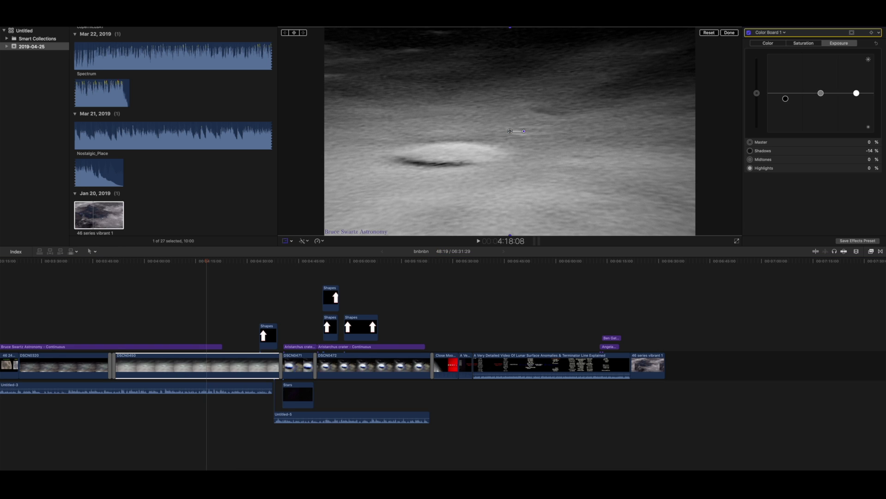
{"action": "left_click", "coordinate": [804, 44]}
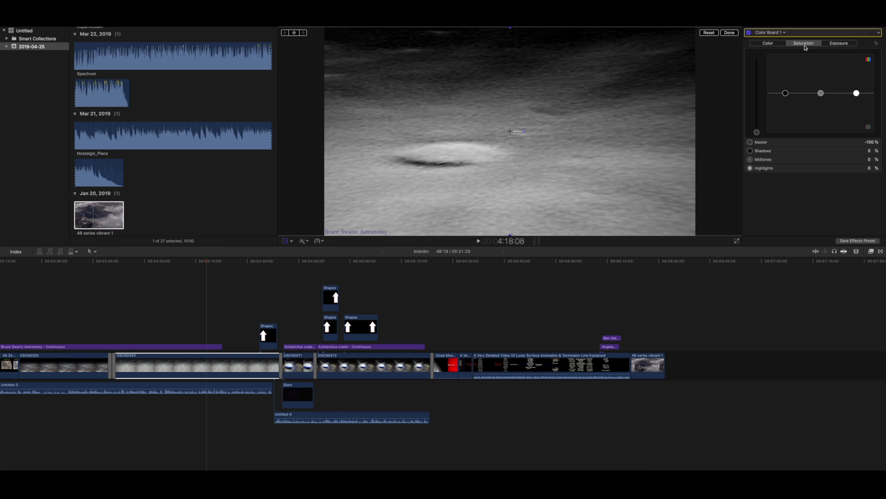
{"action": "left_click", "coordinate": [842, 45]}
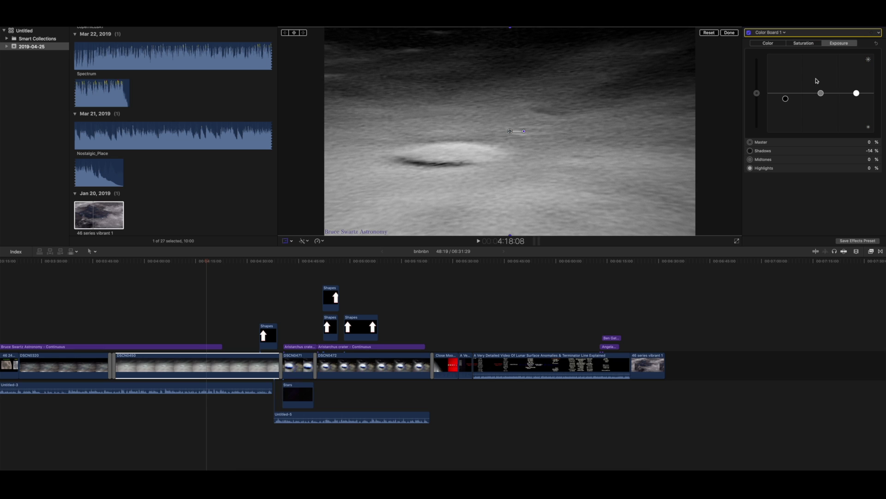
{"action": "left_click_drag", "start_coordinate": [786, 103], "coordinate": [787, 95]}
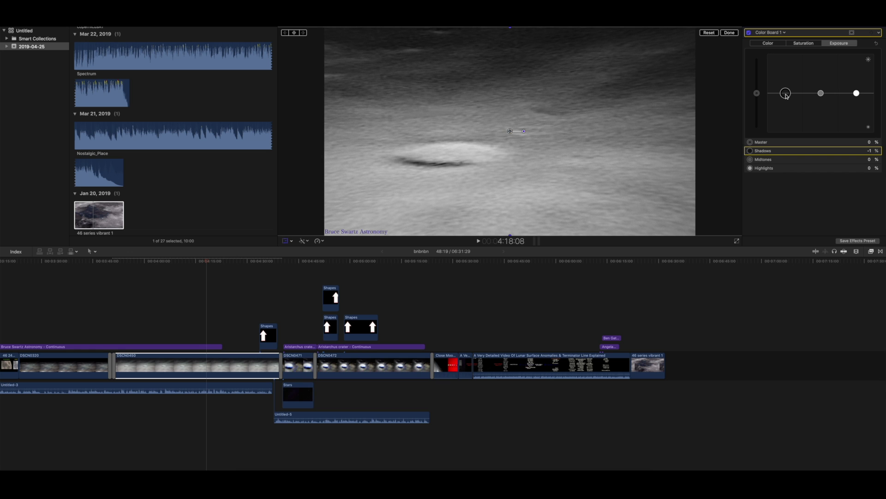
{"action": "left_click_drag", "start_coordinate": [786, 95], "coordinate": [787, 101]}
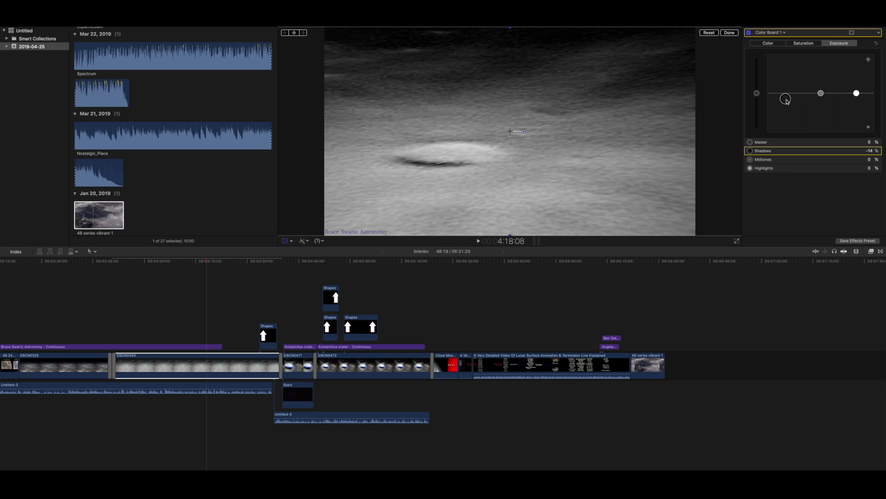